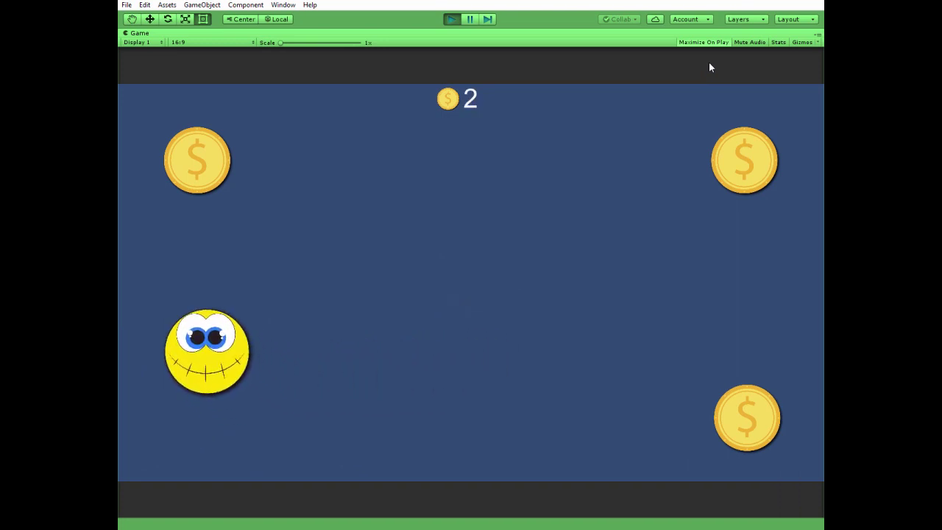
# - Steer the smiley up, right, down, left and back up to collect the remaining coins
pyautogui.press('Up')
pyautogui.press('Right')
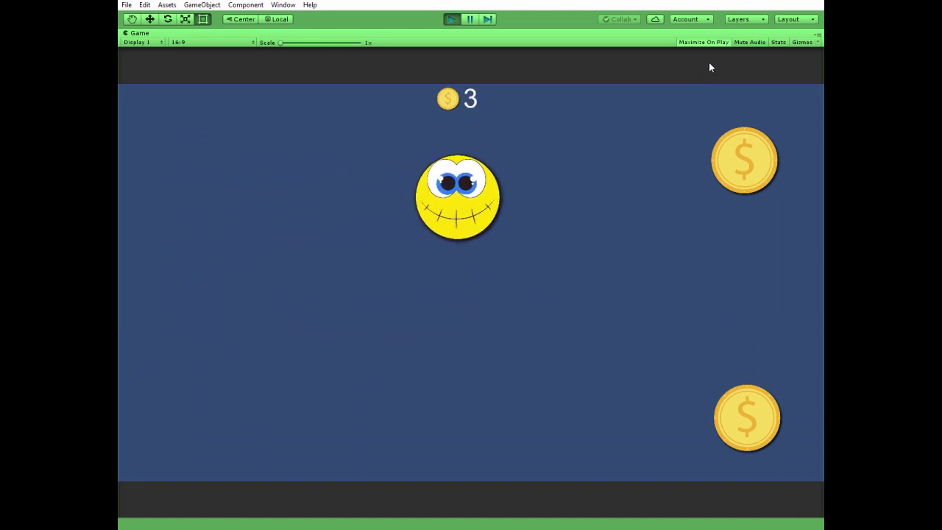
pyautogui.press('Down')
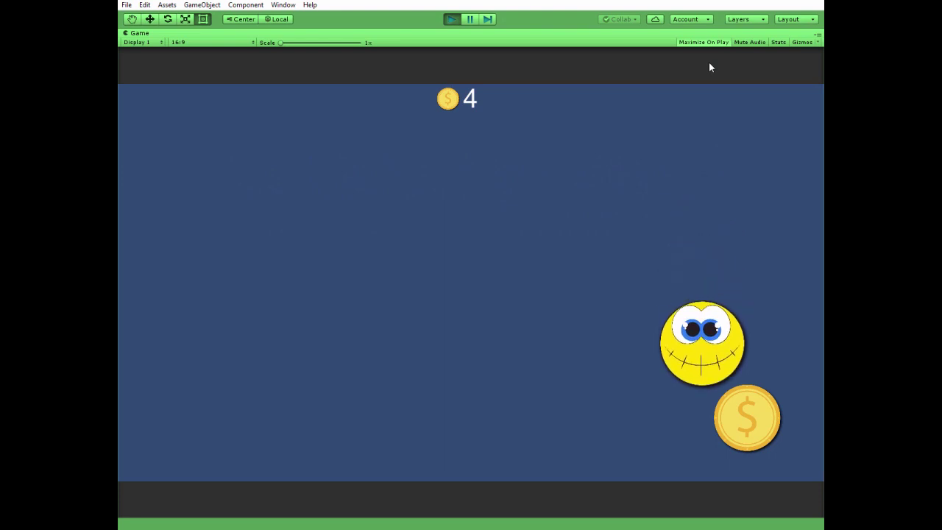
pyautogui.press('Left')
pyautogui.press('Up')
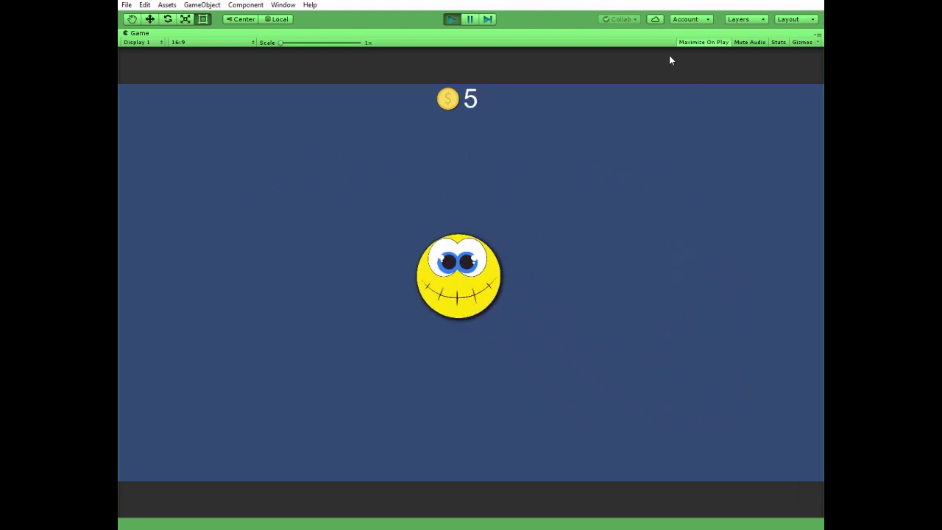
# - Stop the game and place the player sprite in the scene at Position X 0, Y 0
pyautogui.click(452, 20)
pyautogui.click(557, 80)
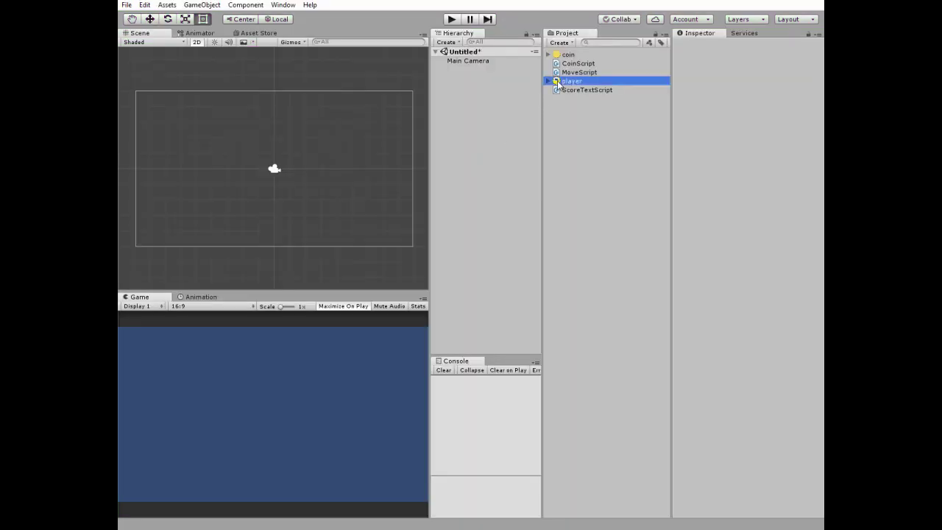
pyautogui.moveTo(557, 81); pyautogui.dragTo(279, 180)
pyautogui.click(735, 79)
pyautogui.write('0')
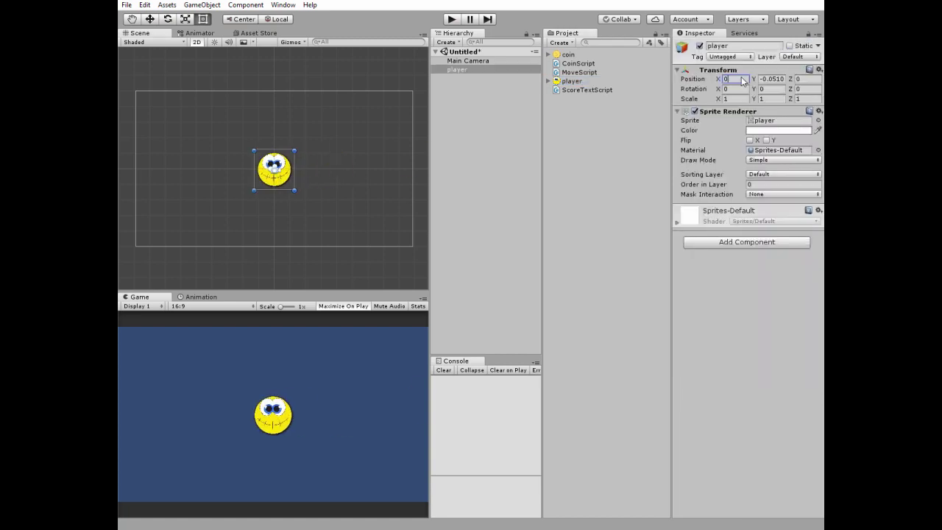
pyautogui.click(772, 79)
pyautogui.write('0')
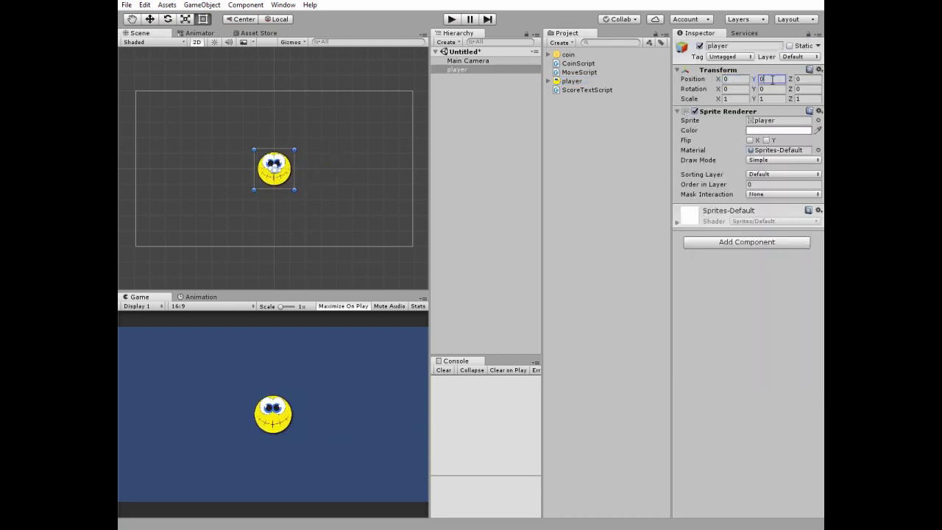
# - Add a Rigidbody 2D to the player with Gravity Scale 0 and Continuous collision detection
pyautogui.click(747, 242)
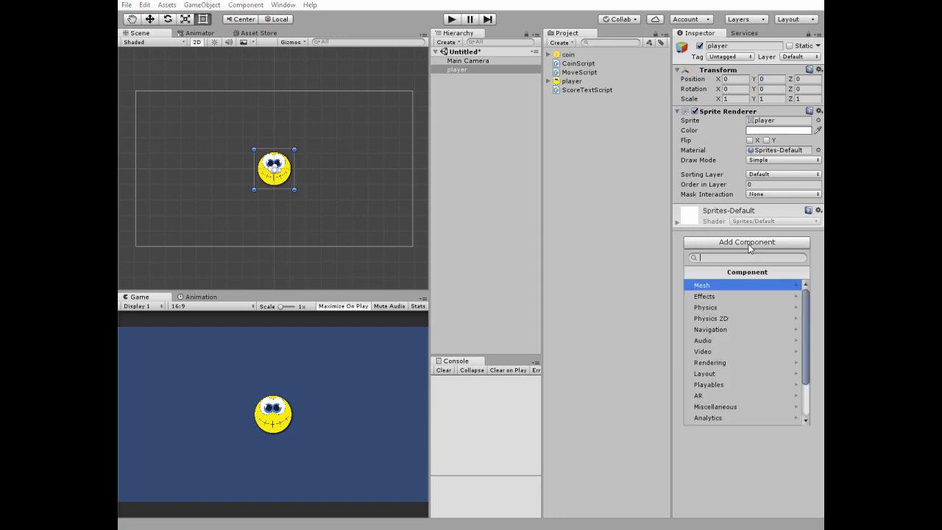
pyautogui.click(720, 318)
pyautogui.click(715, 285)
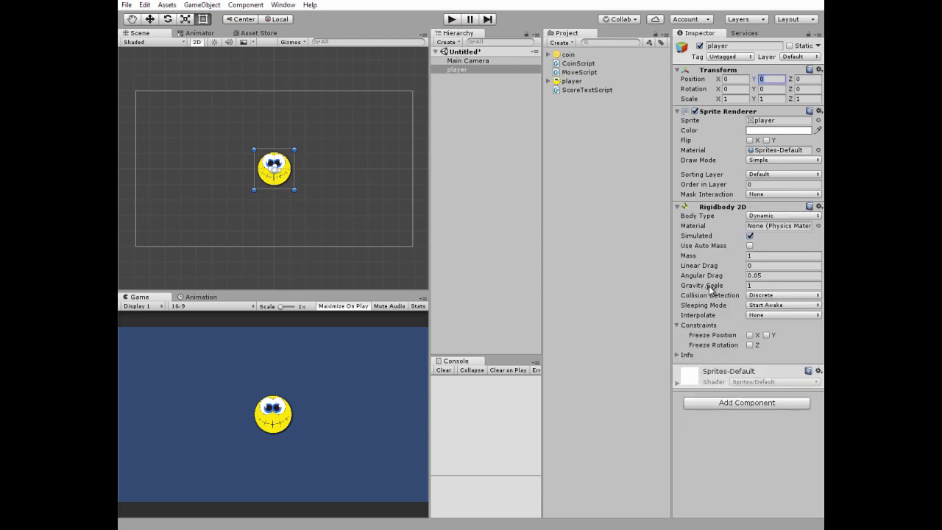
pyautogui.click(754, 286)
pyautogui.write('0')
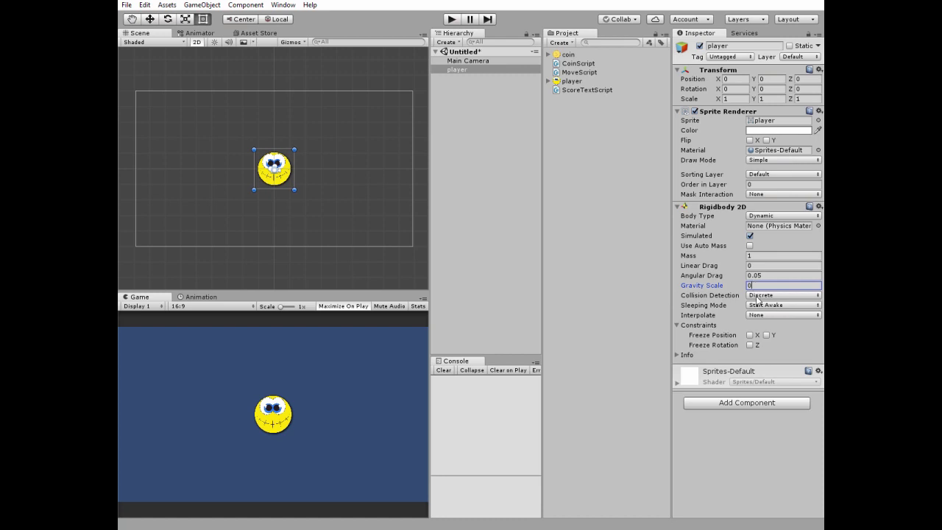
pyautogui.click(756, 295)
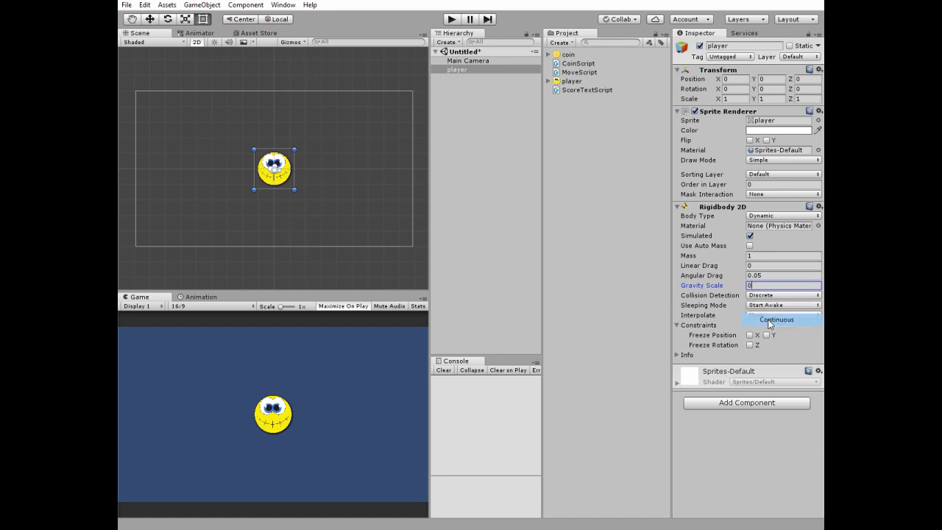
pyautogui.click(774, 319)
# - Add a Circle Collider 2D to the player and shrink it to fit the smiley
pyautogui.click(745, 402)
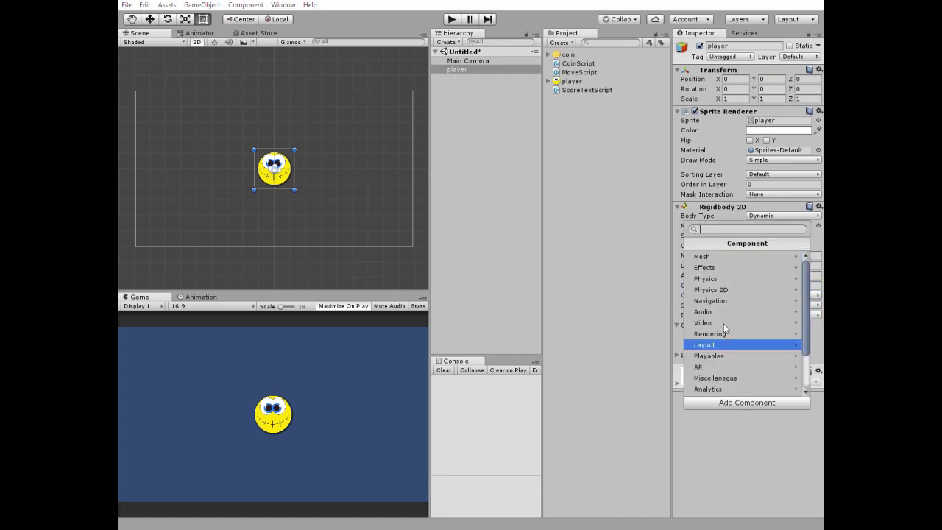
pyautogui.click(720, 291)
pyautogui.click(718, 280)
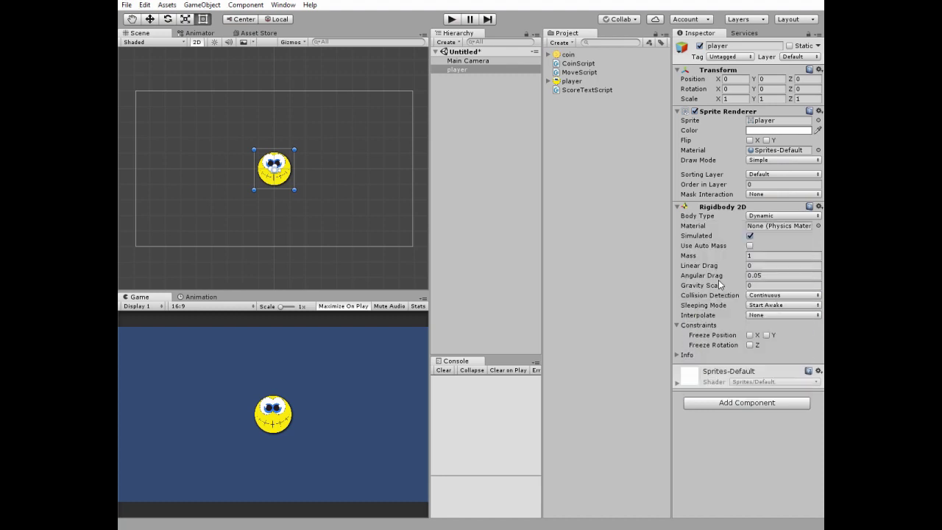
pyautogui.click(755, 378)
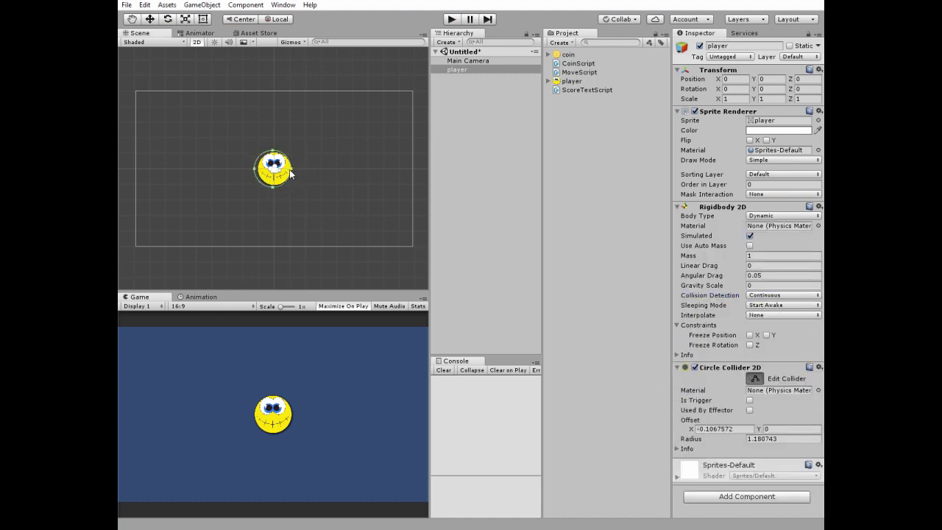
pyautogui.moveTo(294, 170); pyautogui.dragTo(262, 172)
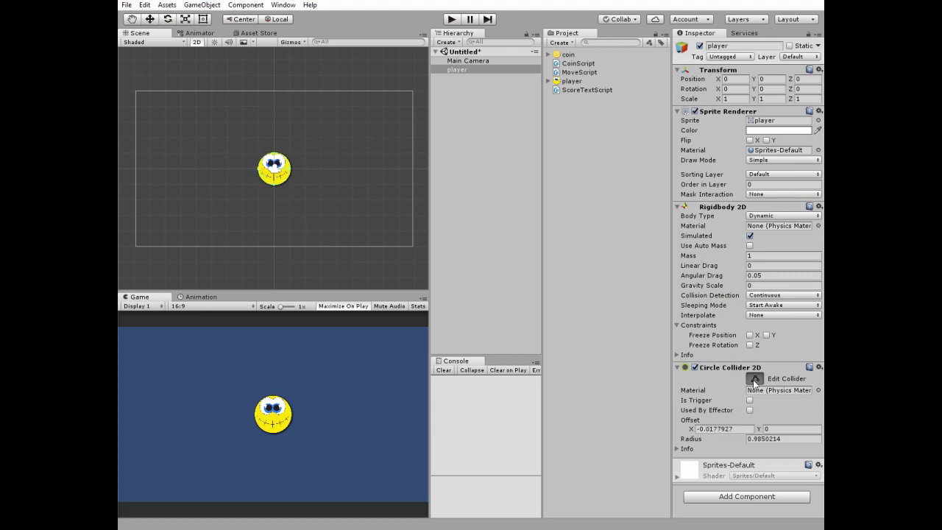
pyautogui.click(755, 379)
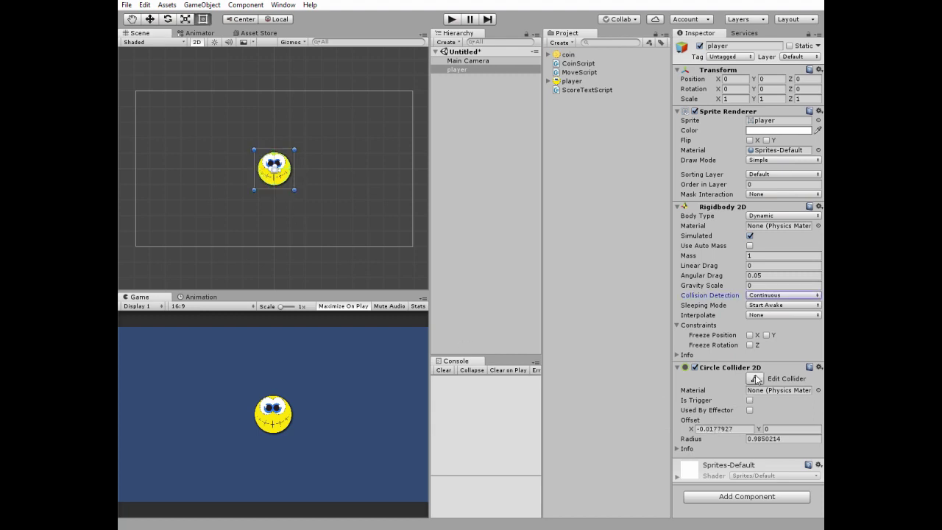
# - Check in MonoDevelop that MoveScript sets Rigidbody 2D velocity from input times moveSpeed 5
pyautogui.doubleClick(575, 72)
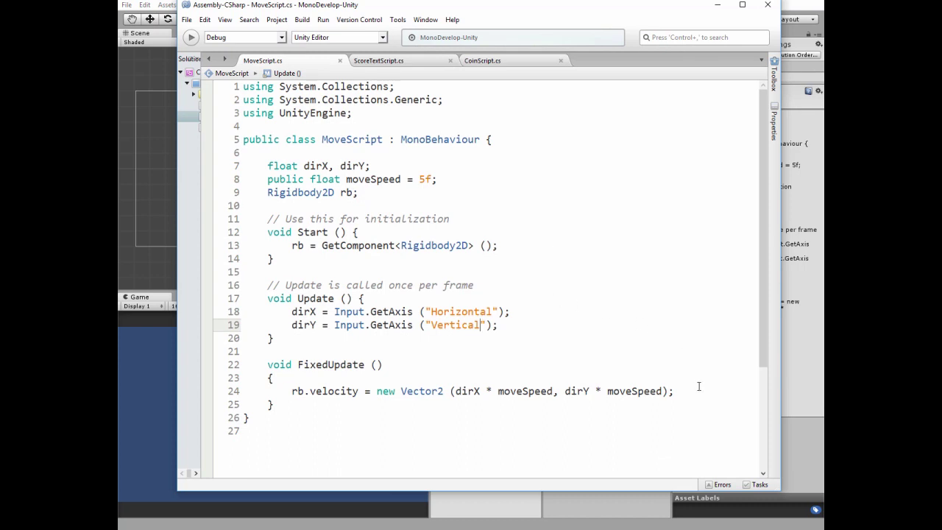
pyautogui.click(718, 5)
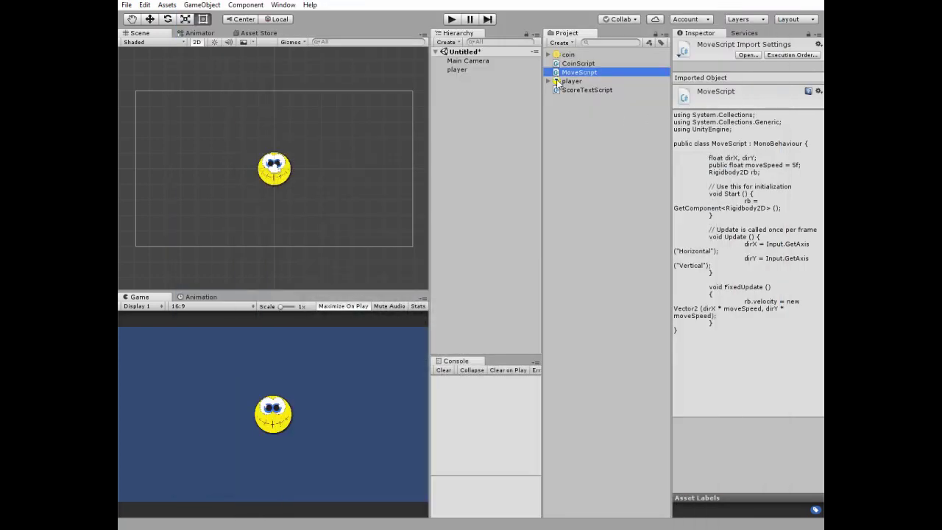
# - Attach MoveScript to the player and place a coin sprite at the scene's top-left
pyautogui.moveTo(556, 79); pyautogui.dragTo(463, 71)
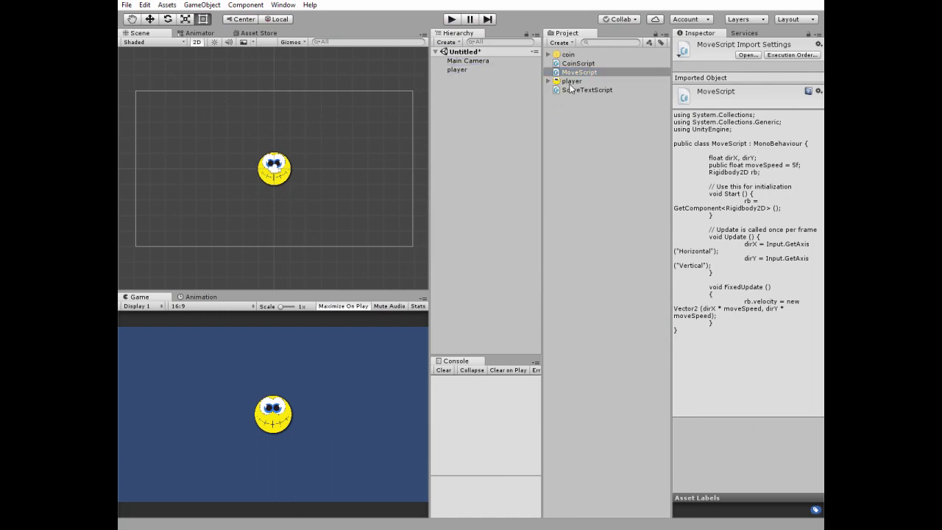
pyautogui.moveTo(563, 55); pyautogui.dragTo(175, 131)
pyautogui.click(452, 79)
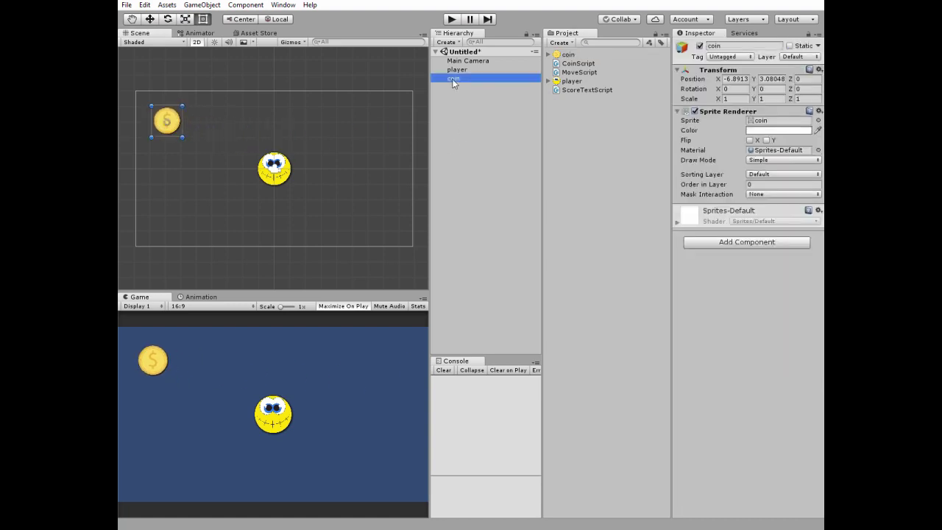
# - Give the coin a trigger Circle Collider 2D shrunk to fit the coin
pyautogui.click(724, 255)
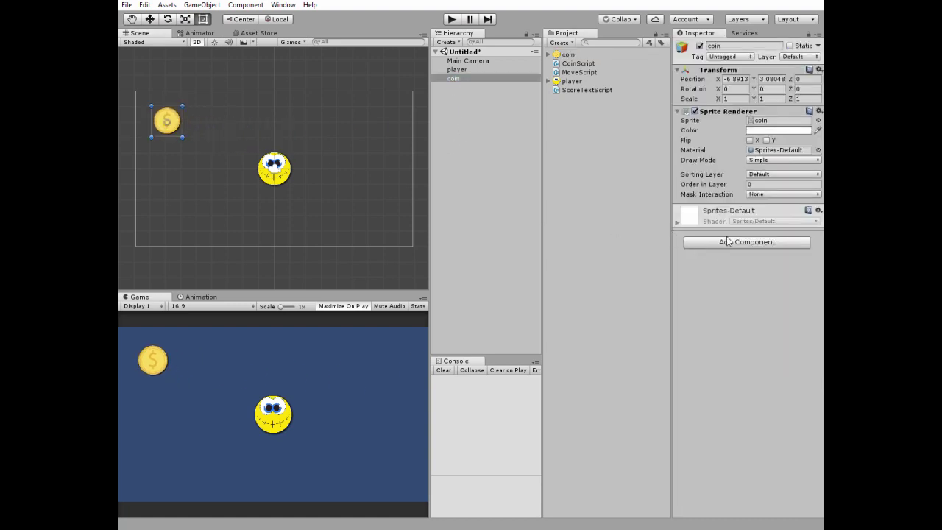
pyautogui.click(727, 242)
pyautogui.click(729, 318)
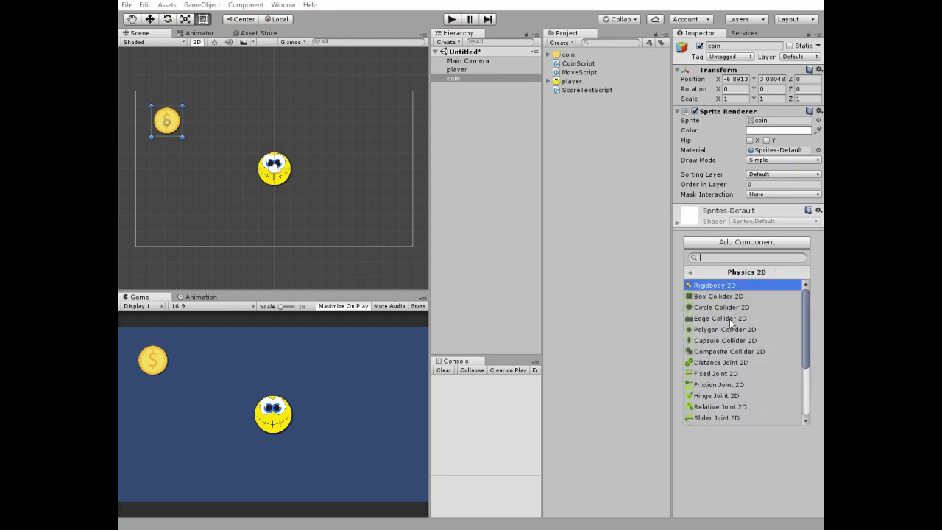
pyautogui.click(715, 308)
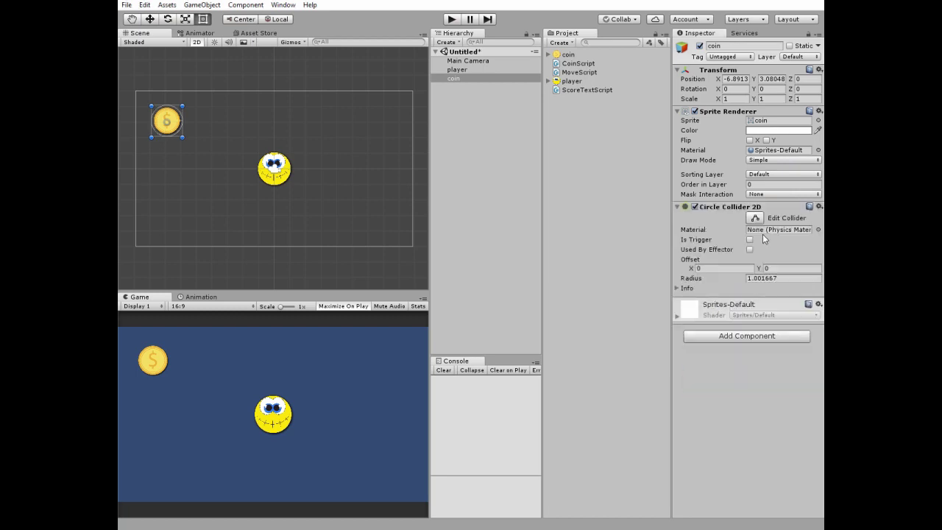
pyautogui.click(750, 239)
pyautogui.click(755, 217)
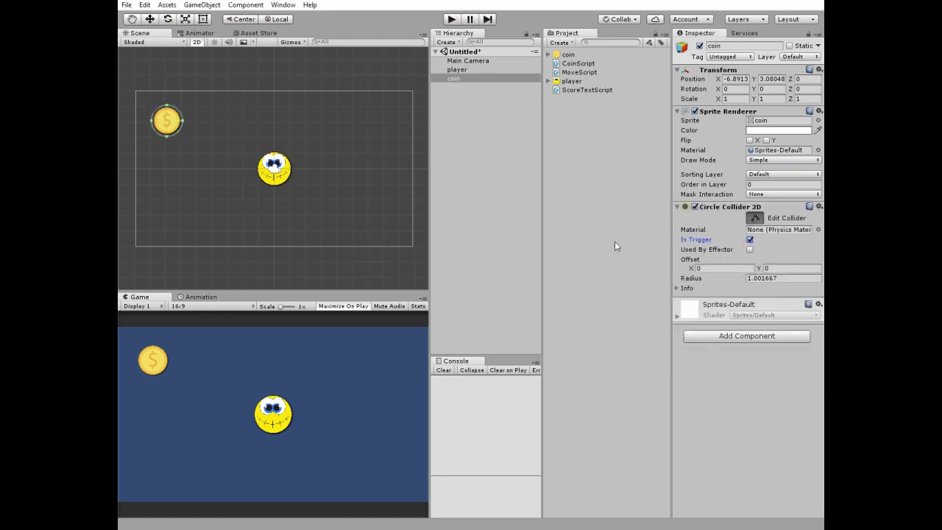
pyautogui.moveTo(183, 121); pyautogui.dragTo(154, 125)
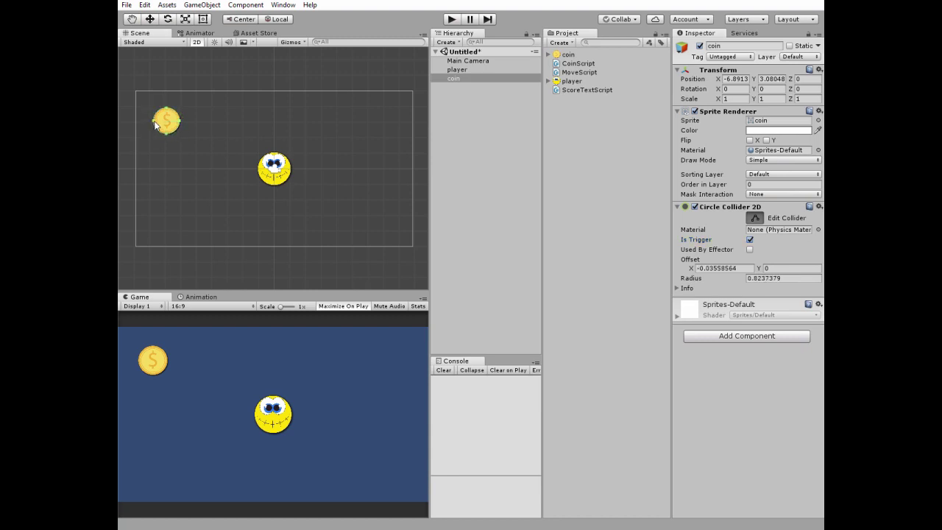
# - Duplicate the coin four times and move coin (1) to the top-right
pyautogui.click(755, 217)
pyautogui.click(456, 78)
pyautogui.hotkey('ctrl', 'd')
pyautogui.hotkey('ctrl', 'd')
pyautogui.hotkey('ctrl', 'd')
pyautogui.hotkey('ctrl', 'd')
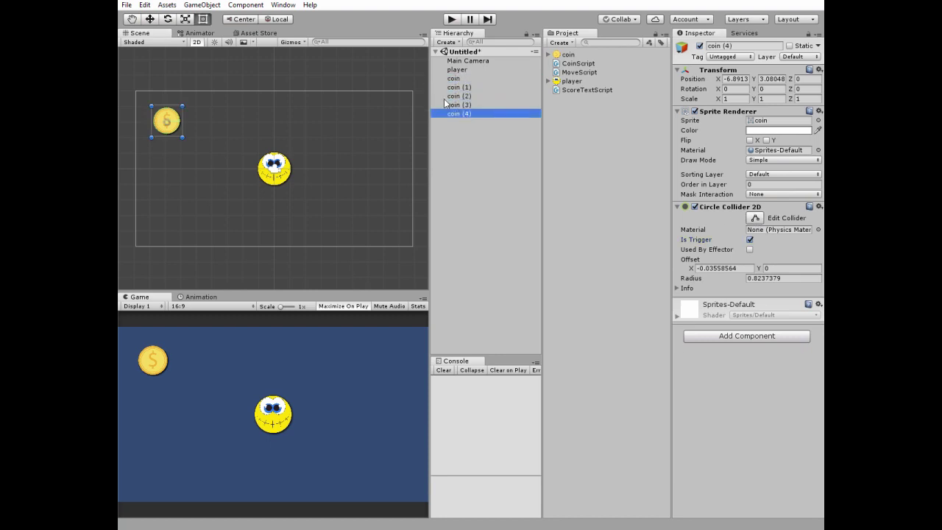
pyautogui.click(458, 87)
pyautogui.press('w')
pyautogui.moveTo(178, 106); pyautogui.dragTo(393, 106)
# - Move coin (2) to bottom-left, coin (3) to bottom-right and coin (4) to bottom centre
pyautogui.click(456, 96)
pyautogui.moveTo(165, 88); pyautogui.dragTo(164, 188)
pyautogui.click(462, 105)
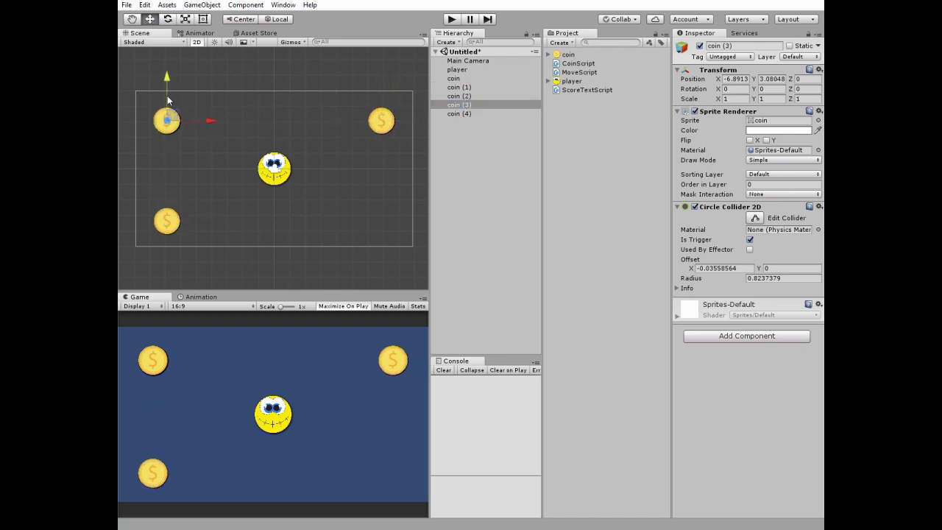
pyautogui.moveTo(169, 96); pyautogui.dragTo(168, 196)
pyautogui.moveTo(208, 223); pyautogui.dragTo(423, 231)
pyautogui.click(459, 114)
pyautogui.moveTo(162, 121); pyautogui.dragTo(269, 222)
pyautogui.click(461, 79)
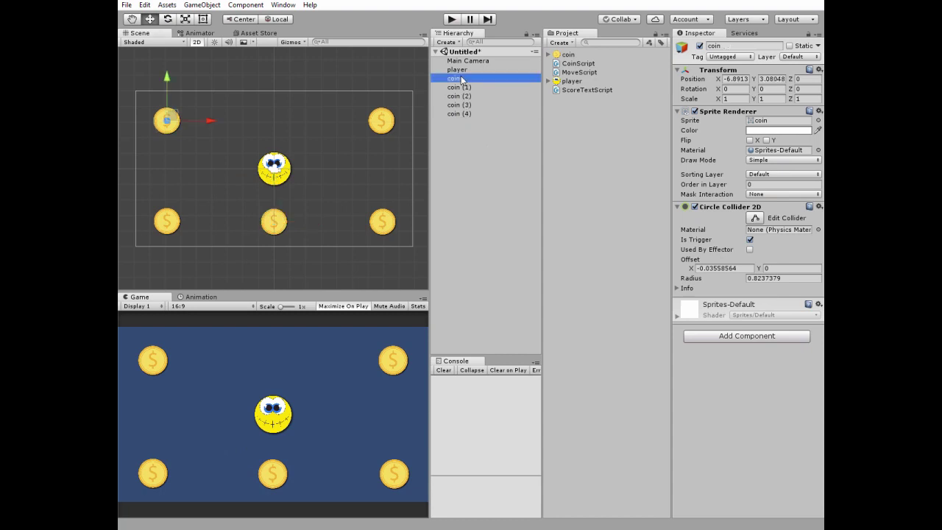
# - Read CoinScript in MonoDevelop, which adds 1 to ScoreTextScript.coinAmount and destroys the coin
pyautogui.doubleClick(578, 63)
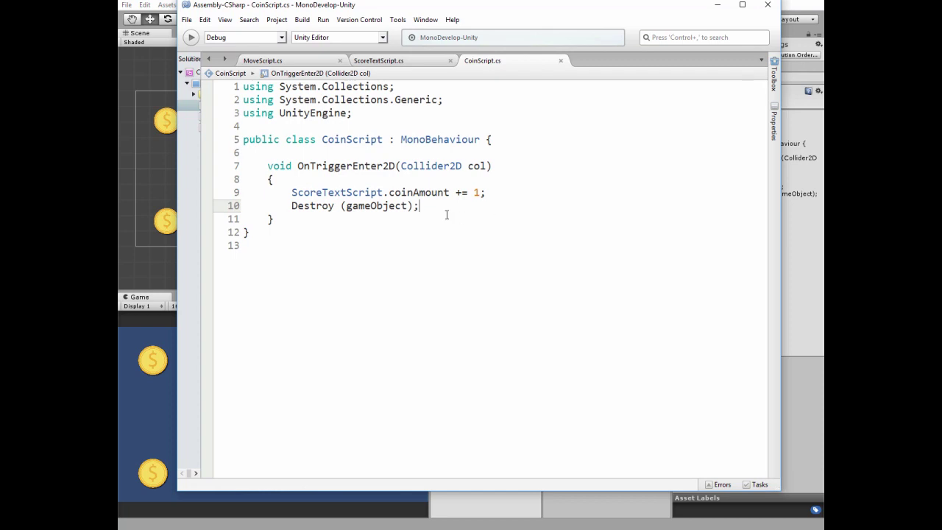
pyautogui.click(718, 8)
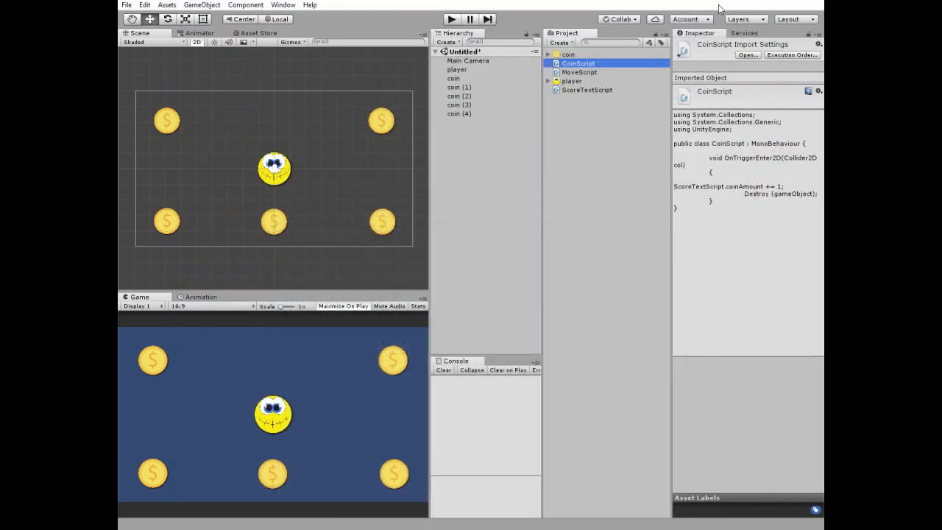
# - Select coin through coin (4) together and add the Coin Script component to all of them
pyautogui.click(456, 79)
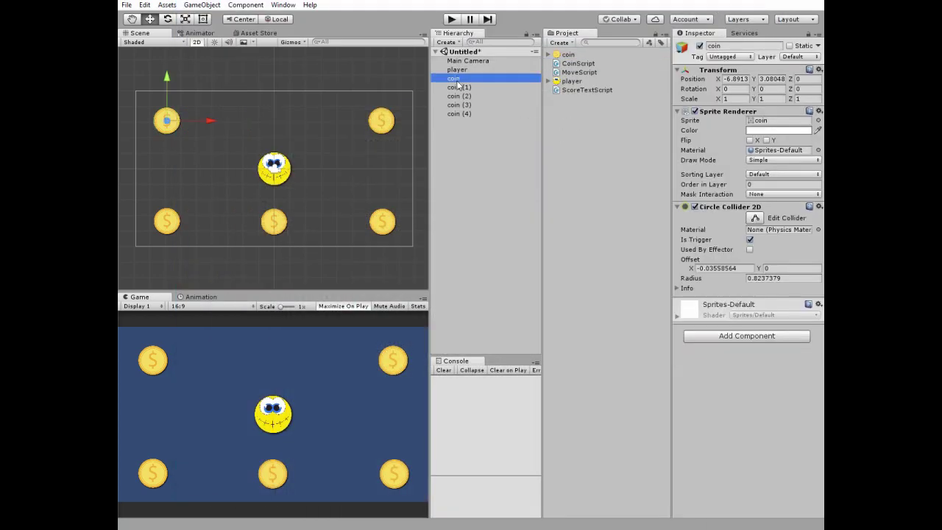
pyautogui.keyDown('shift'); pyautogui.click(460, 114); pyautogui.keyUp('shift')
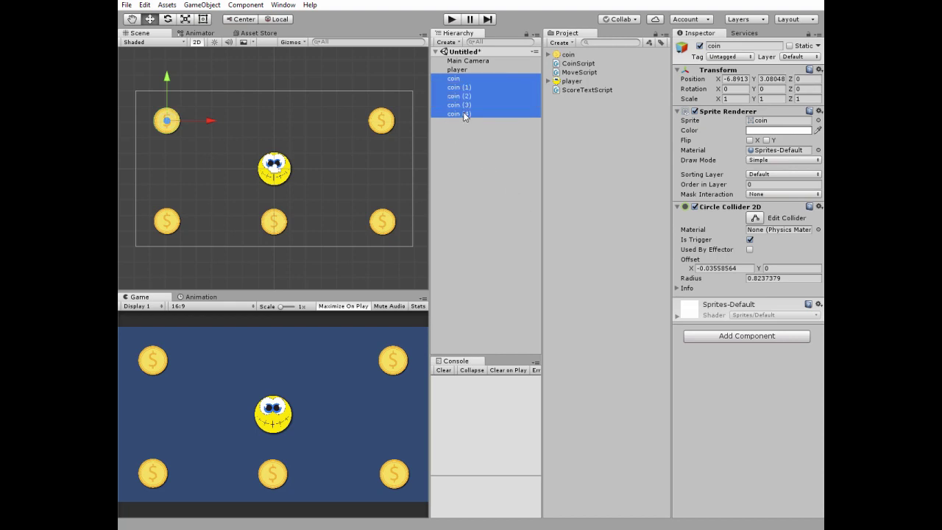
pyautogui.click(722, 337)
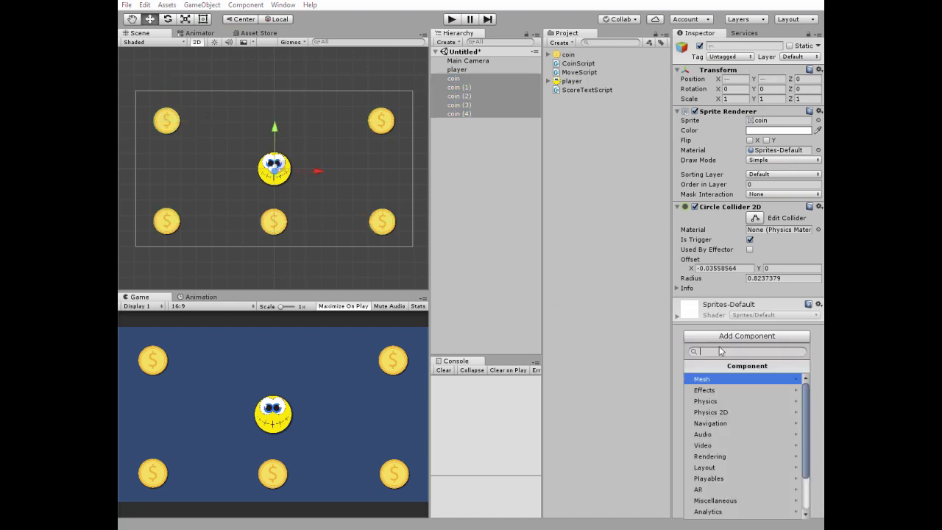
pyautogui.scroll(-2, 719, 453)
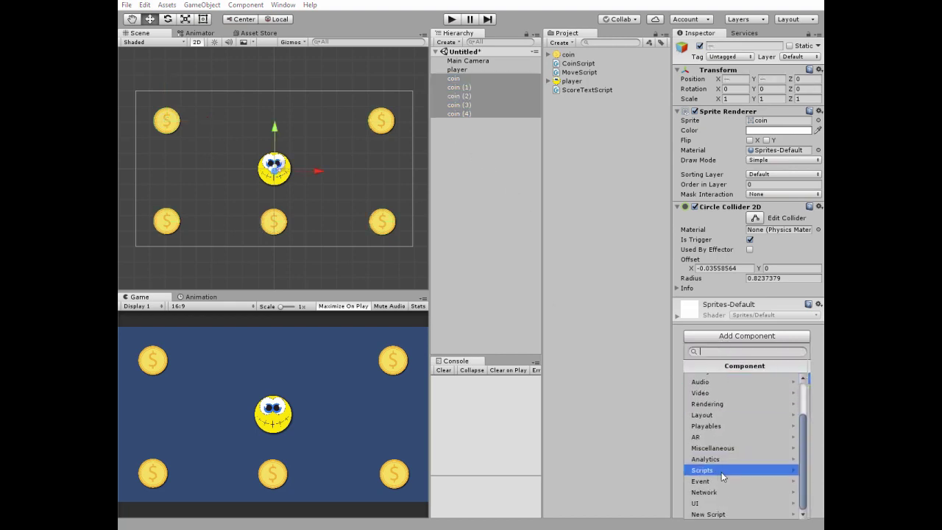
pyautogui.click(721, 471)
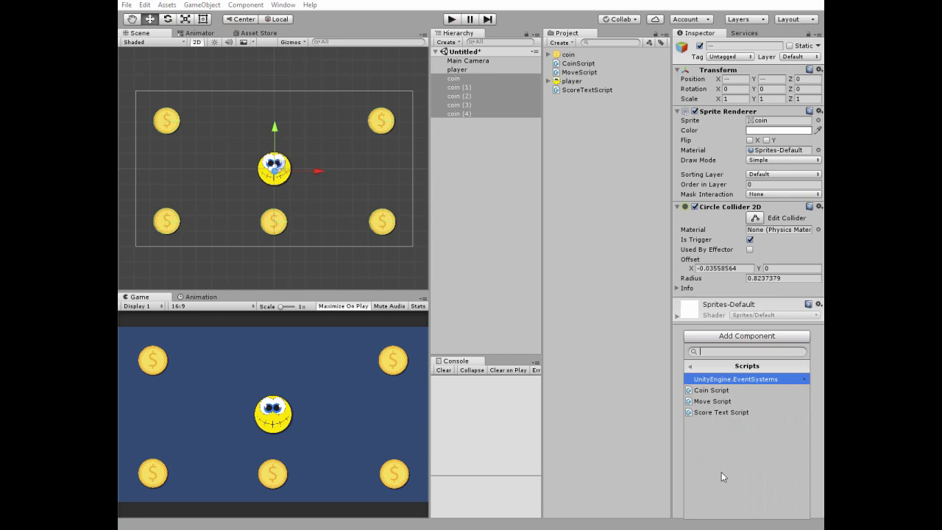
pyautogui.click(707, 390)
pyautogui.click(454, 79)
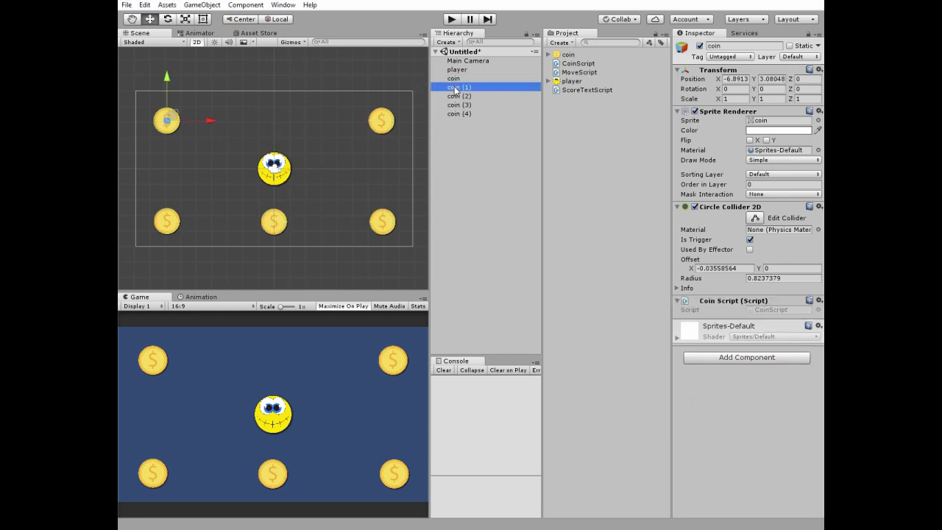
pyautogui.click(459, 87)
pyautogui.click(461, 78)
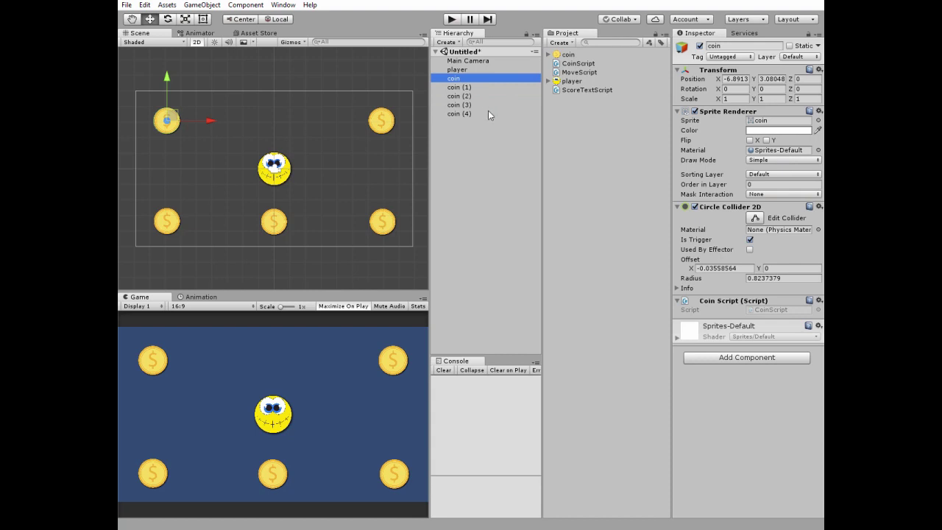
pyautogui.click(446, 42)
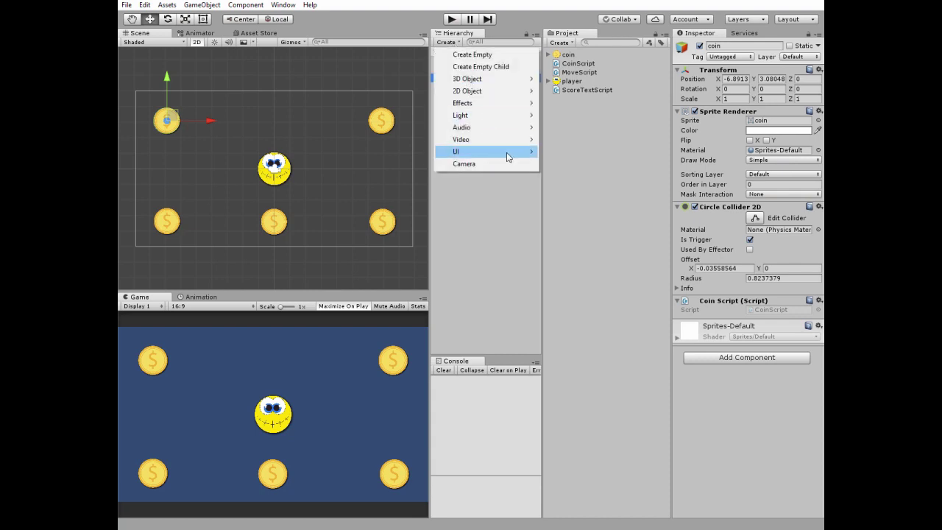
# - Create a UI Text on a new canvas and anchor it to the top centre
pyautogui.moveTo(512, 158)
pyautogui.click(563, 153)
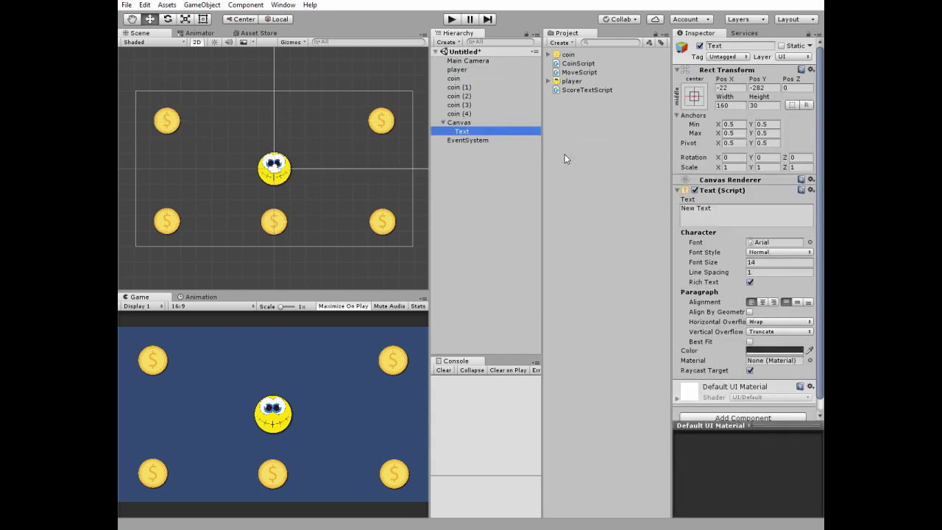
pyautogui.click(694, 96)
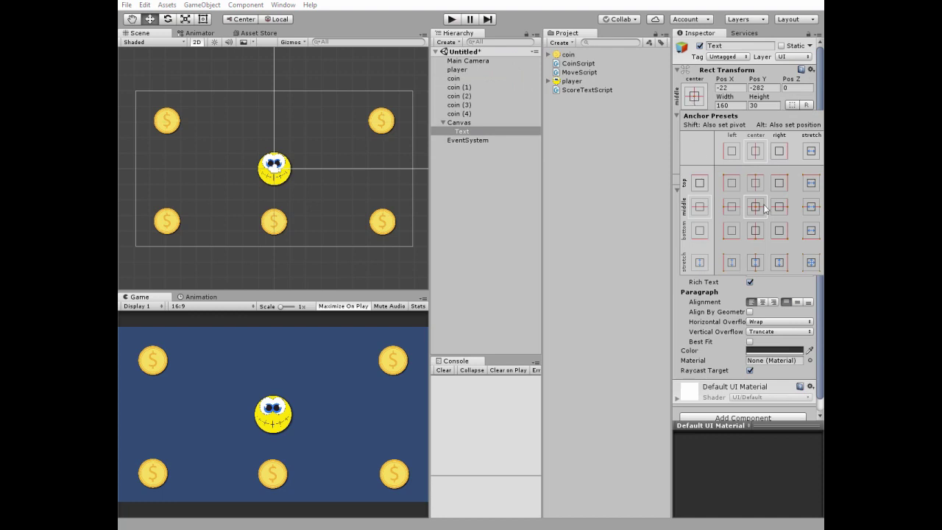
pyautogui.keyDown('alt'); pyautogui.keyDown('shift'); pyautogui.click(756, 181); pyautogui.keyUp('shift'); pyautogui.keyUp('alt')
pyautogui.click(694, 98)
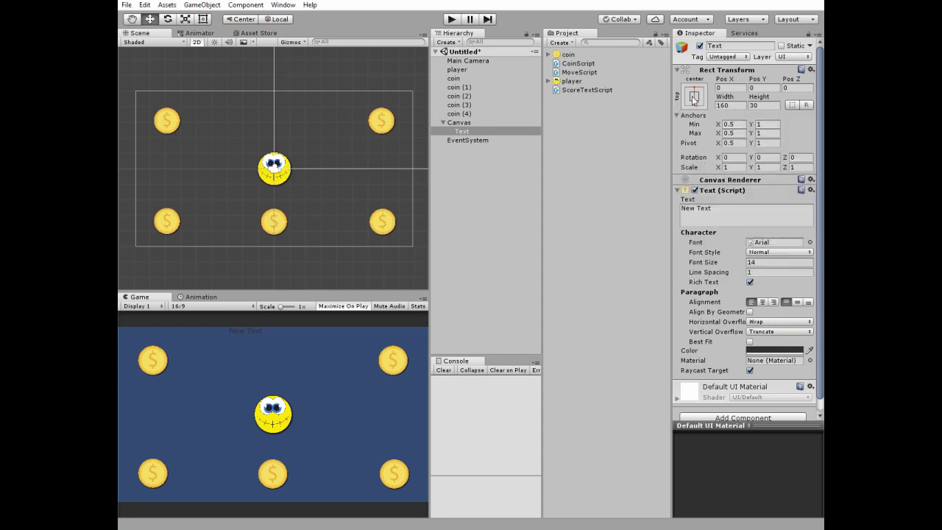
# - Set horizontal and vertical overflow to Overflow and font size to 30
pyautogui.click(763, 324)
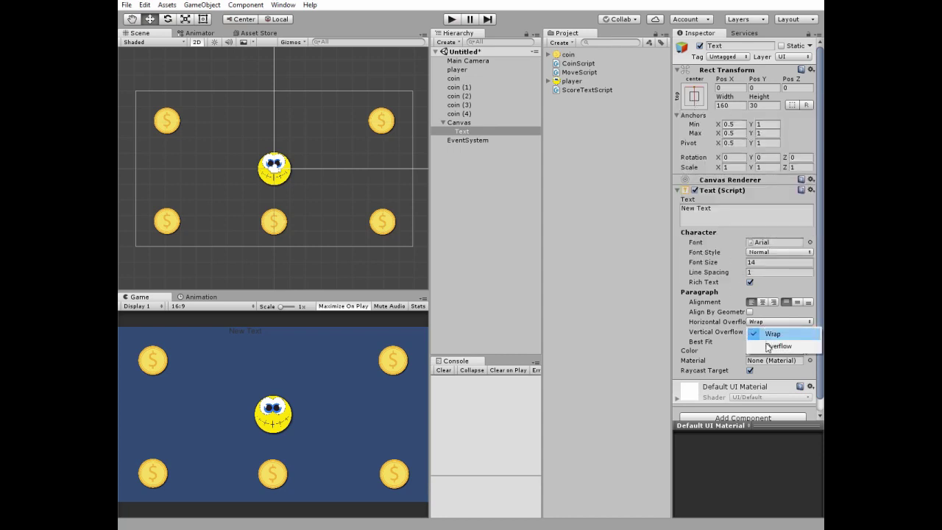
pyautogui.click(777, 346)
pyautogui.click(768, 332)
pyautogui.click(768, 356)
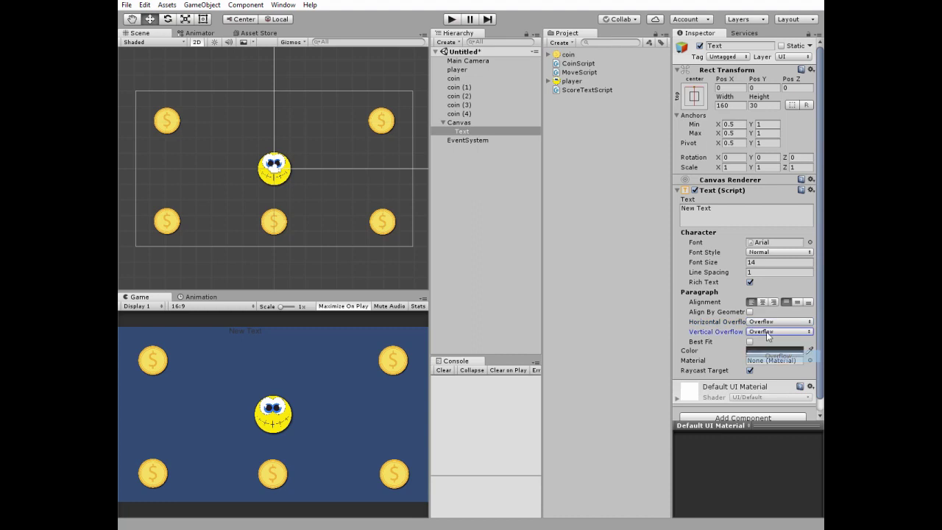
pyautogui.click(756, 262)
pyautogui.write('30')
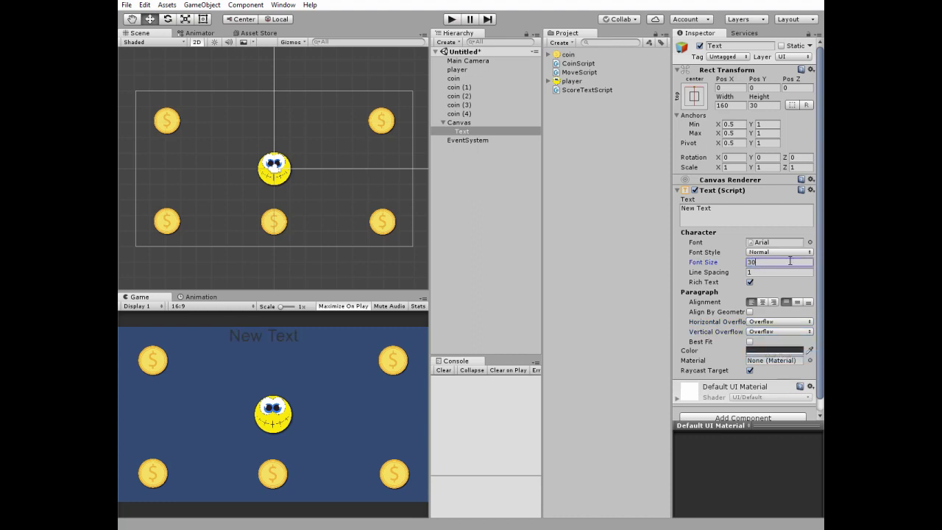
# - Make the text white, change its content to 0 and centre-align it
pyautogui.click(765, 351)
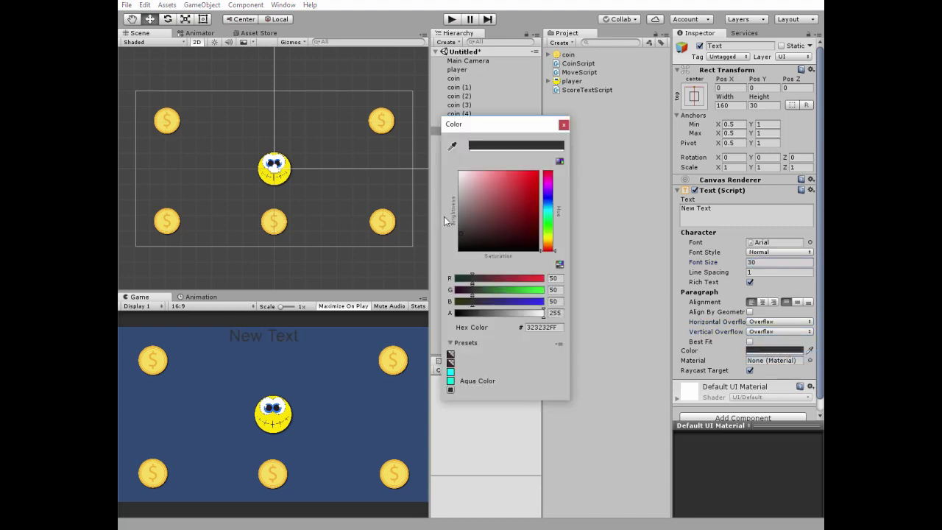
pyautogui.moveTo(470, 195); pyautogui.dragTo(471, 156)
pyautogui.click(563, 124)
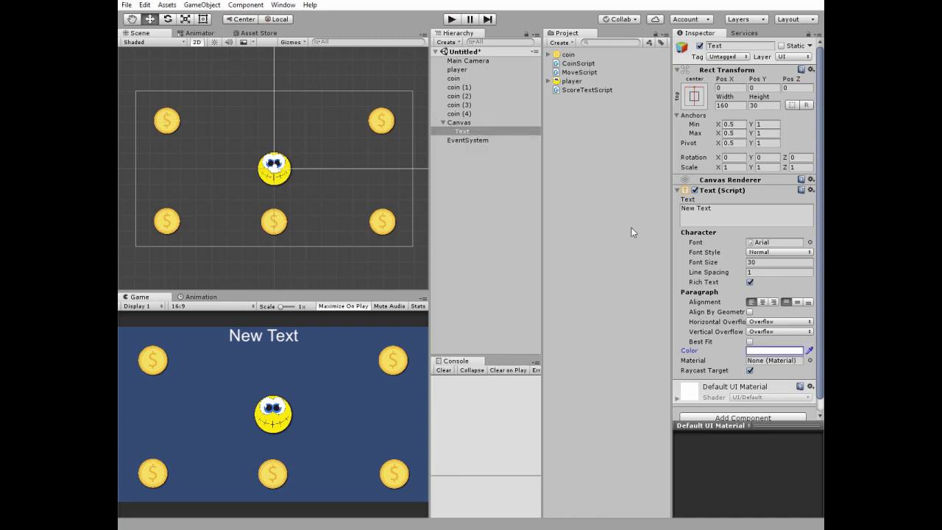
pyautogui.click(723, 211)
pyautogui.write('0')
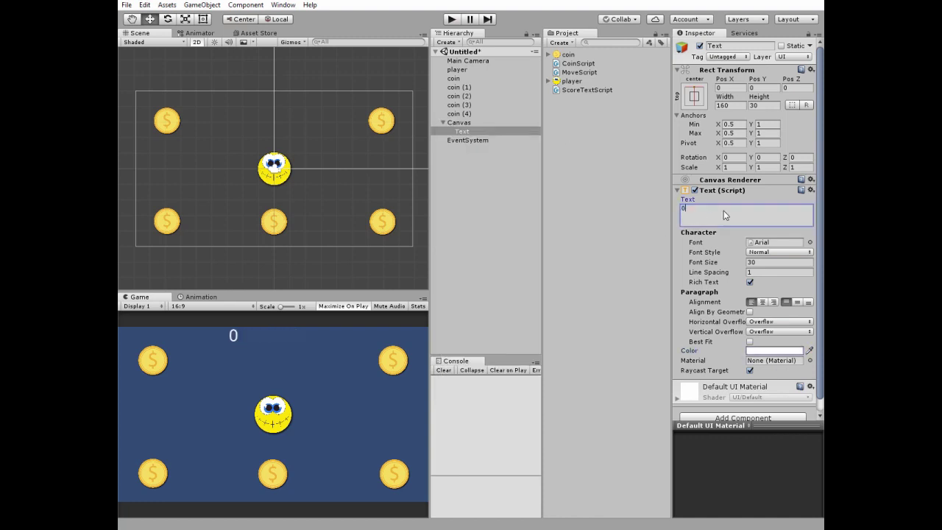
pyautogui.click(762, 302)
# - Add a UI Image as a child of Text using the coin sprite as its source
pyautogui.click(466, 134)
pyautogui.rightClick(467, 133)
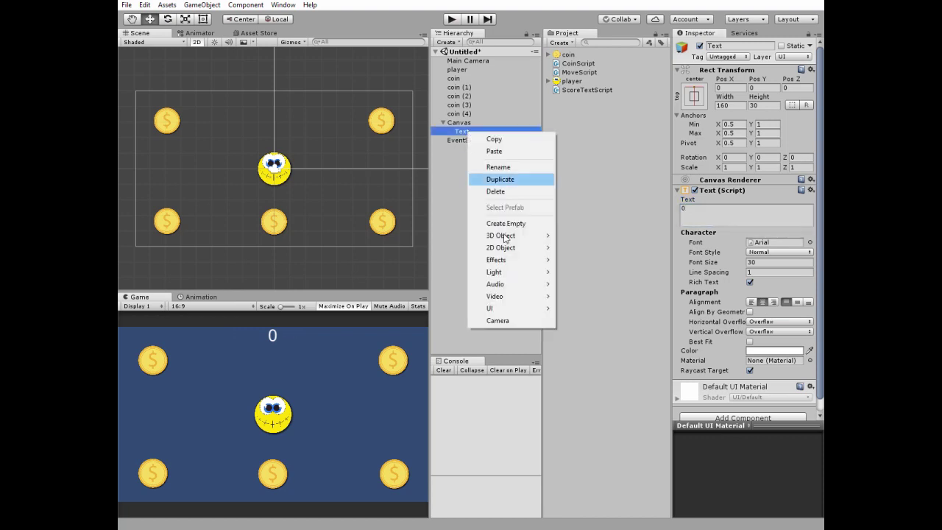
pyautogui.moveTo(533, 308)
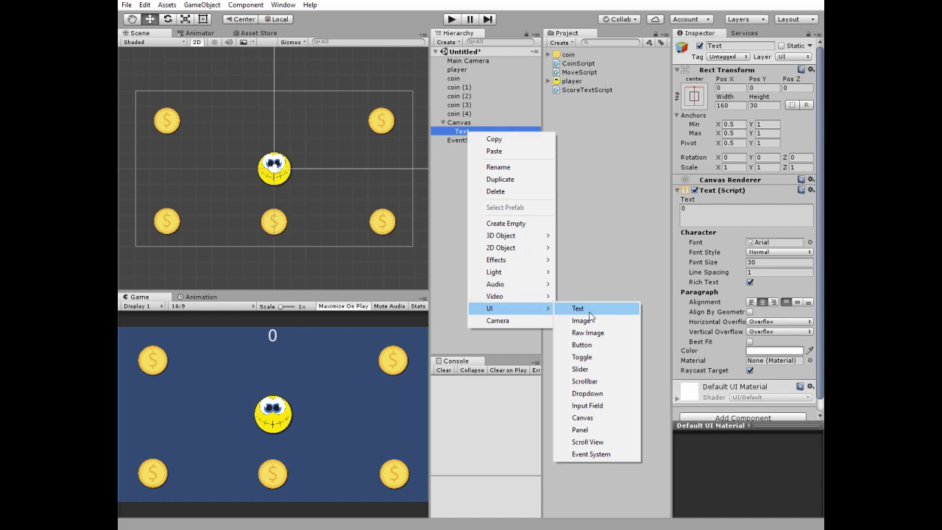
pyautogui.click(587, 321)
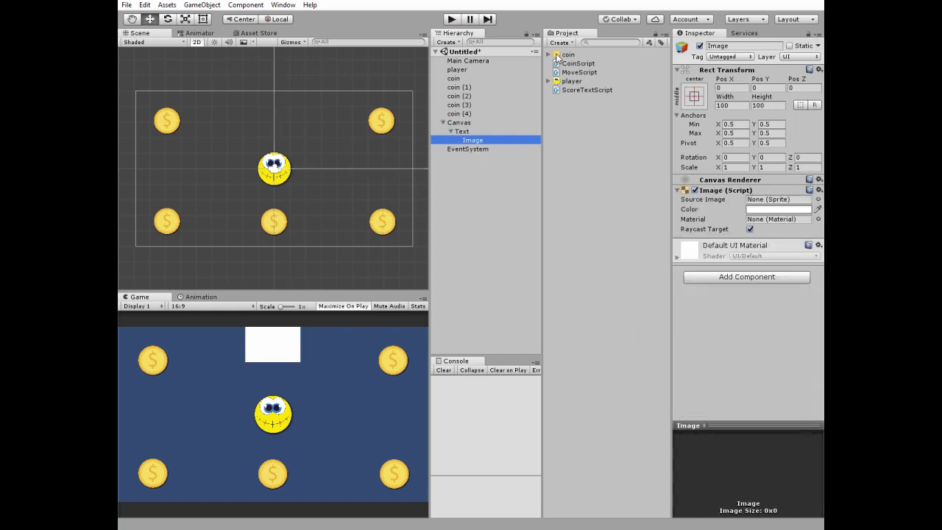
pyautogui.moveTo(563, 56); pyautogui.dragTo(767, 206)
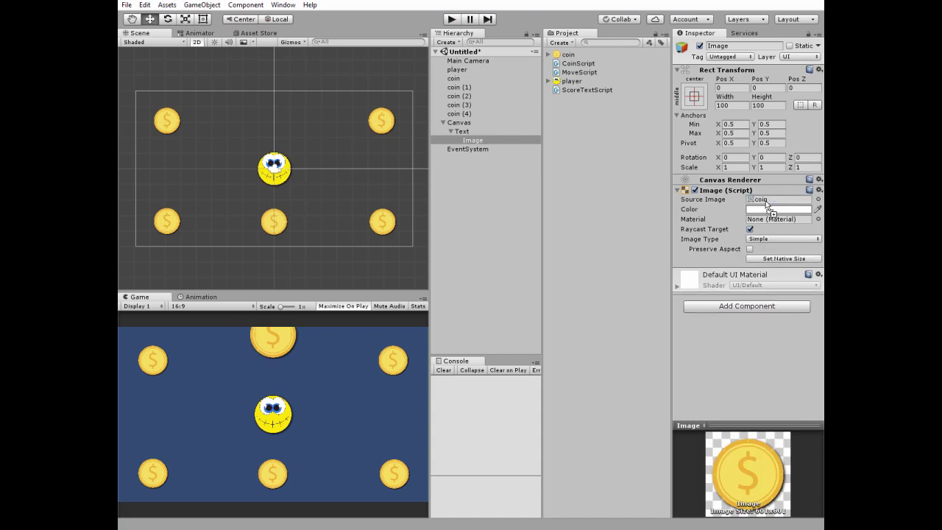
# - Size the coin image to 30 by 30 and shift it left of the 0
pyautogui.click(734, 105)
pyautogui.write('30')
pyautogui.click(770, 105)
pyautogui.write('30')
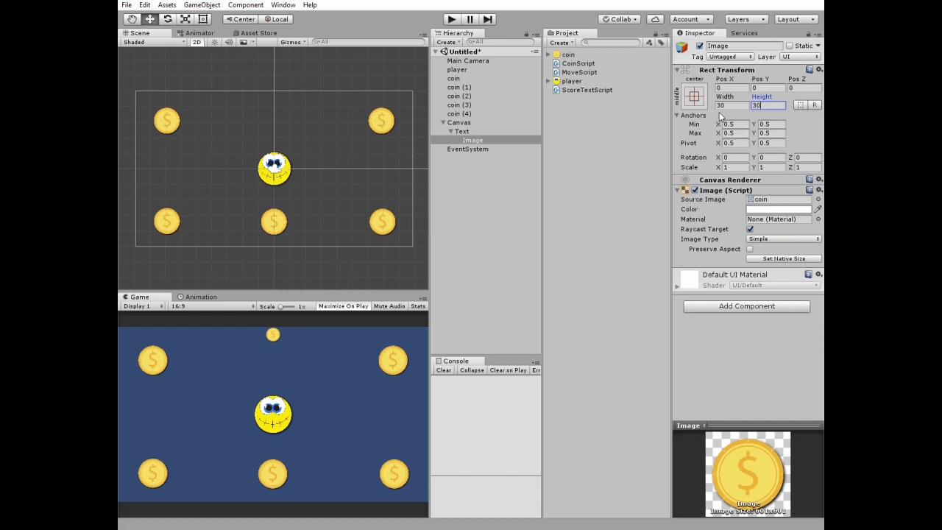
pyautogui.moveTo(726, 81); pyautogui.dragTo(248, 97)
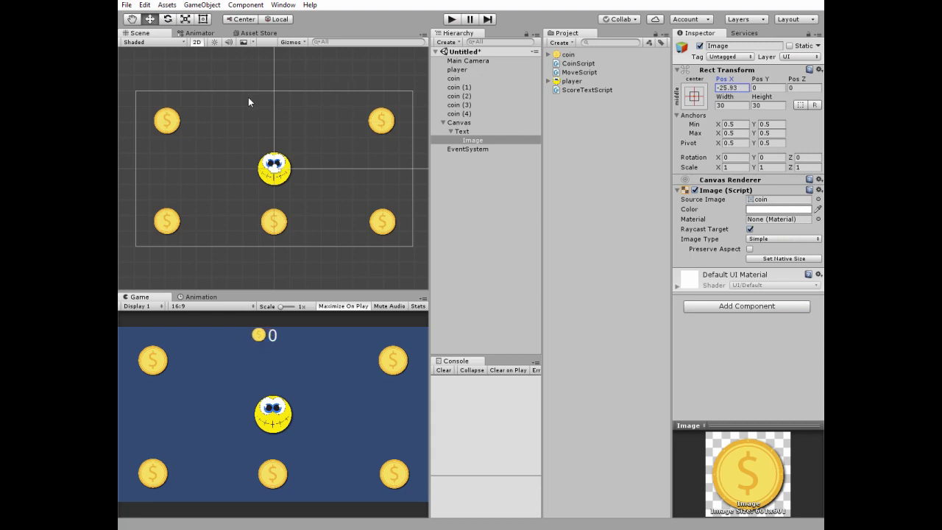
# - Frame the coin image in the Scene view and nudge it slightly down
pyautogui.doubleClick(472, 139)
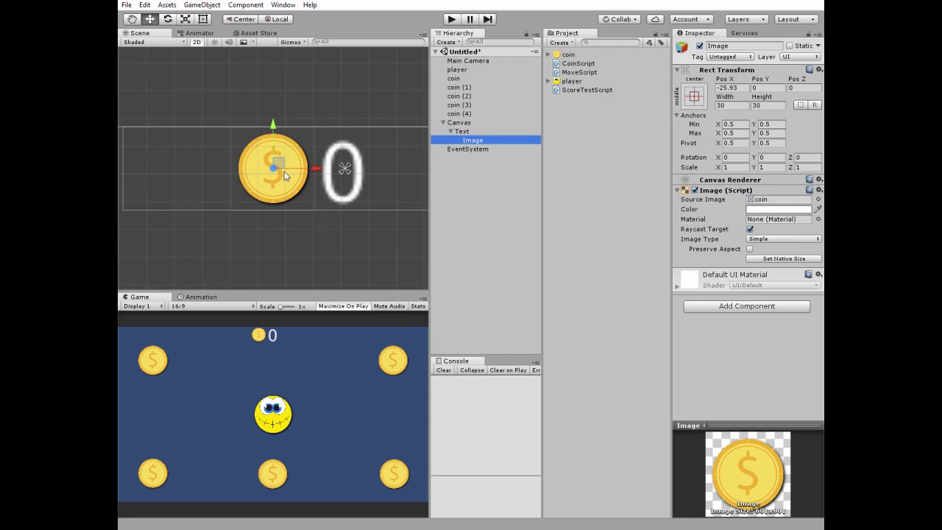
pyautogui.moveTo(272, 126); pyautogui.dragTo(274, 132)
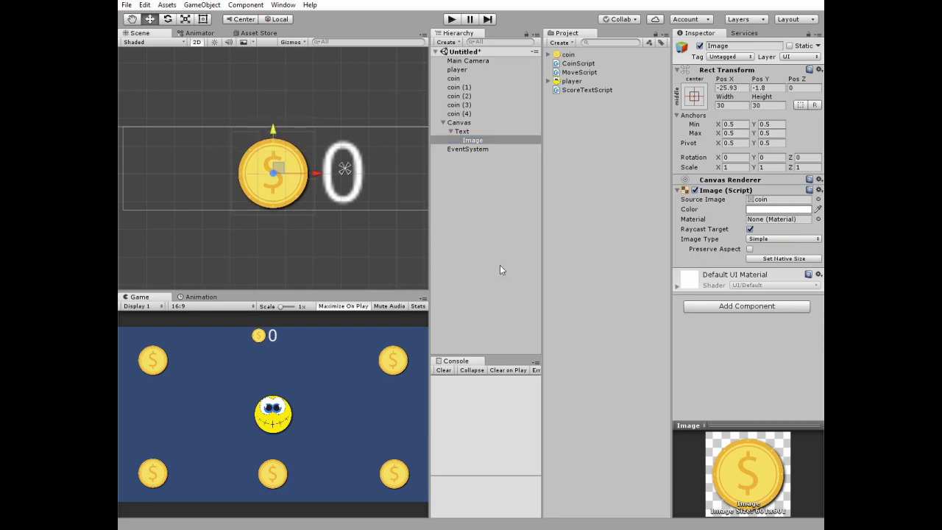
pyautogui.press('Up')
pyautogui.doubleClick(453, 78)
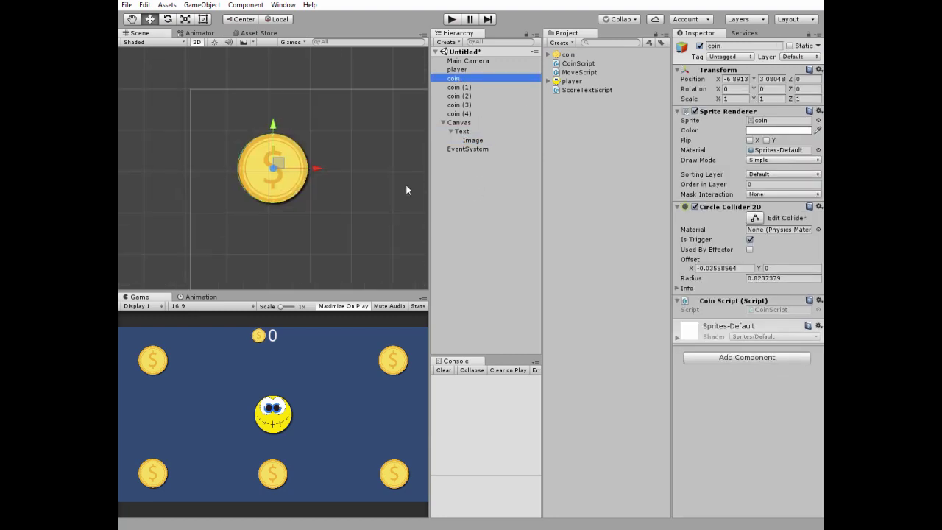
pyautogui.scroll(-5, 338, 184)
pyautogui.press('Down')
pyautogui.press('Down')
pyautogui.press('Down')
pyautogui.press('Down')
pyautogui.press('Down')
pyautogui.press('Down')
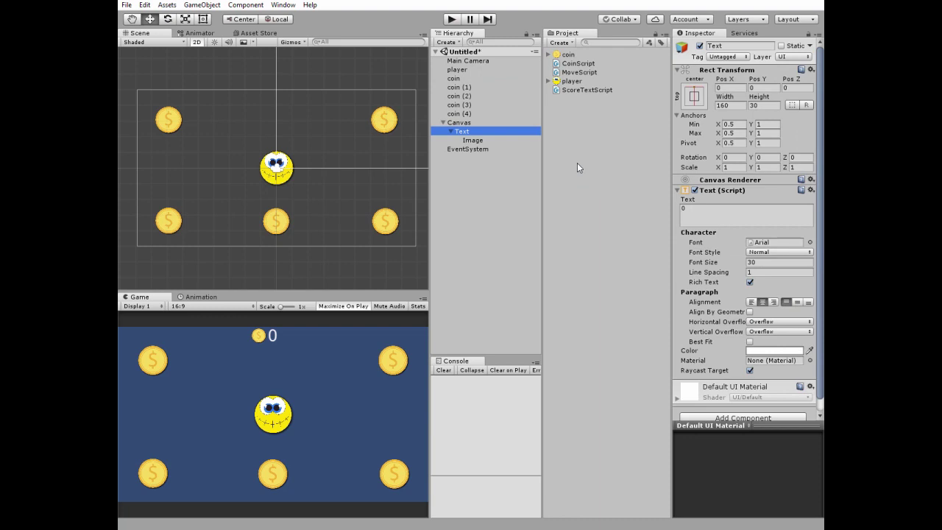
# - Complete text.text = coinAmount.ToString(); in ScoreTextScript's Update, then return to Unity
pyautogui.doubleClick(559, 91)
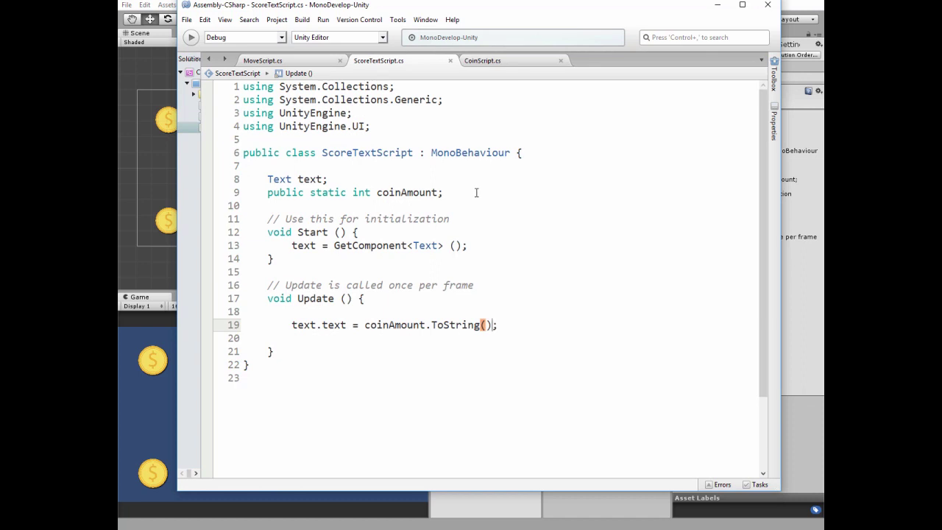
pyautogui.write(')')
pyautogui.click(718, 5)
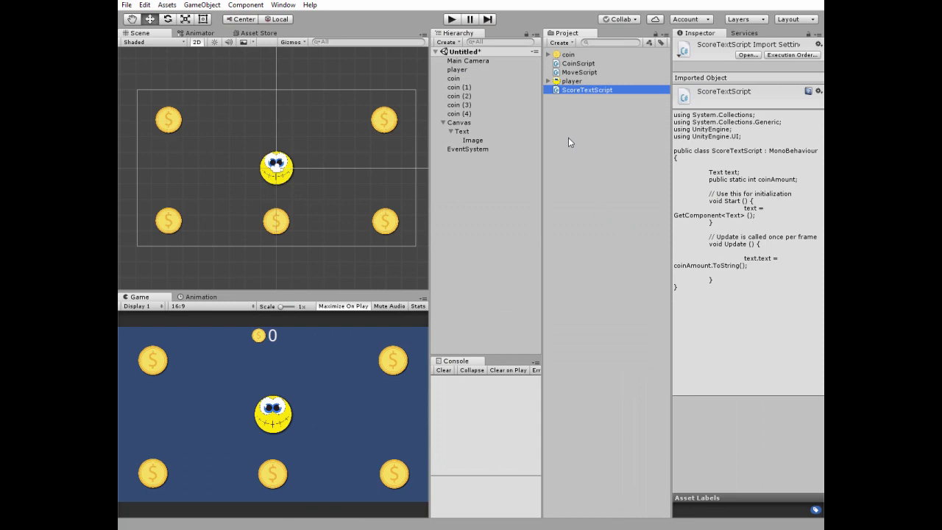
# - Attach ScoreTextScript to the Text object, then play and steer the smiley onto the bottom-centre coin
pyautogui.moveTo(555, 92); pyautogui.dragTo(465, 136)
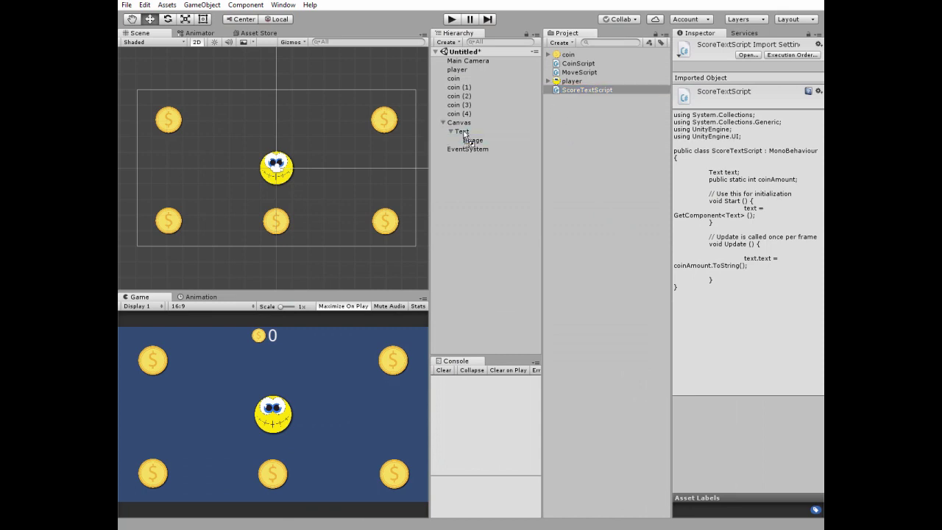
pyautogui.click(449, 20)
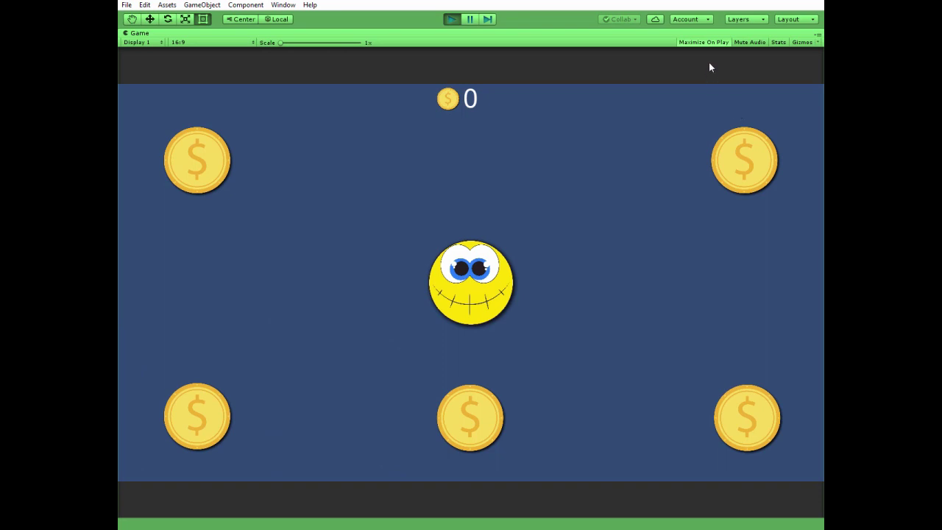
pyautogui.press('Down')
pyautogui.press('Left')
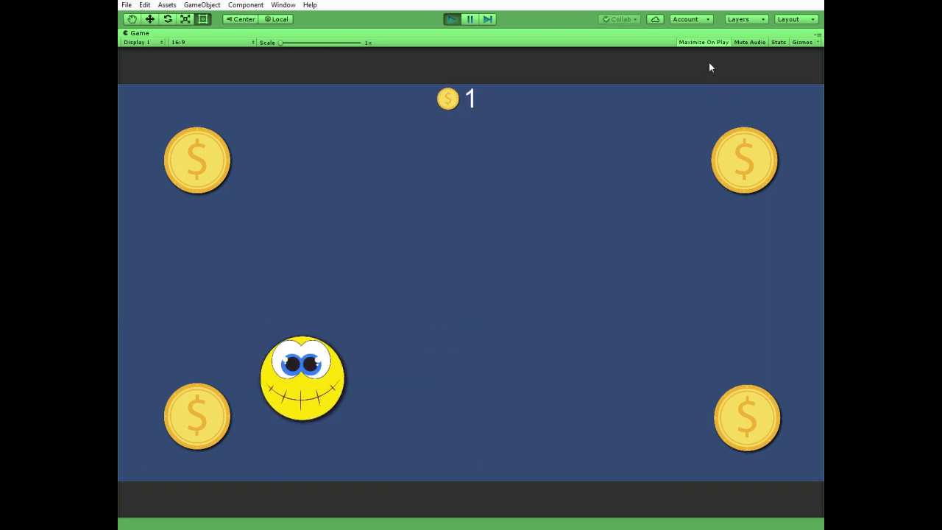